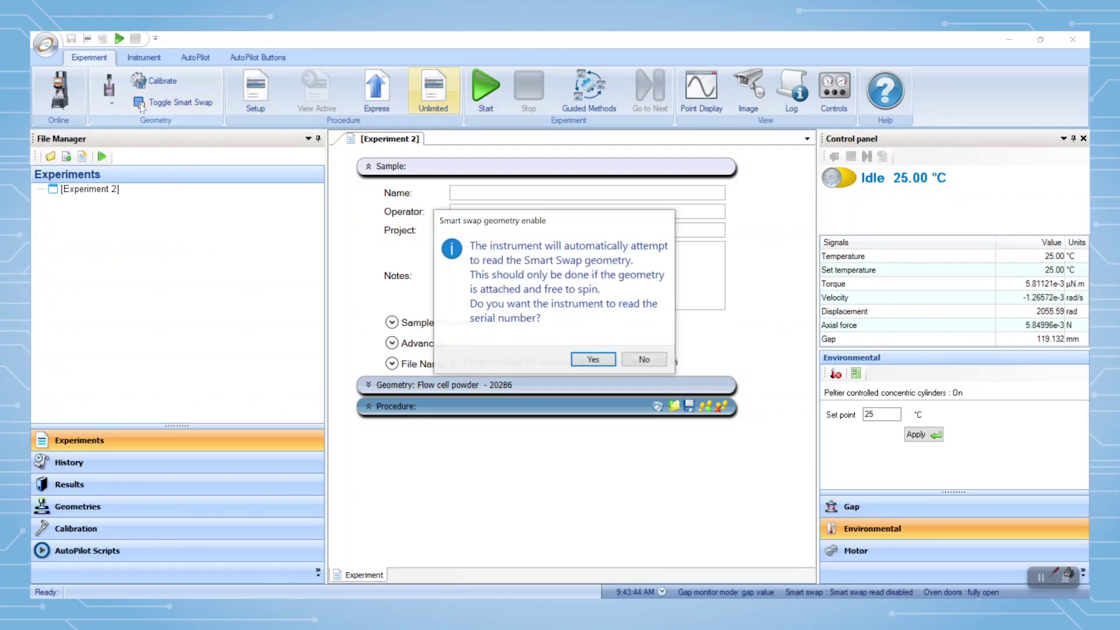
# Read the Smart Swap serial number and accept the wizard defaults to create Shear cell powder - 95754.
pyautogui.click(591, 360)
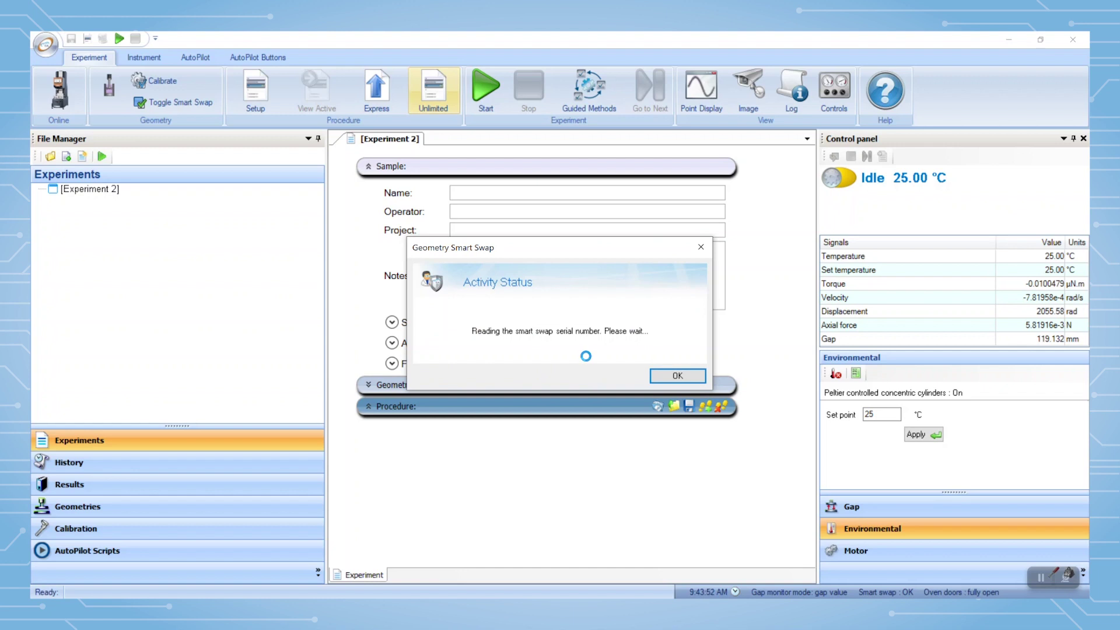
pyautogui.click(628, 455)
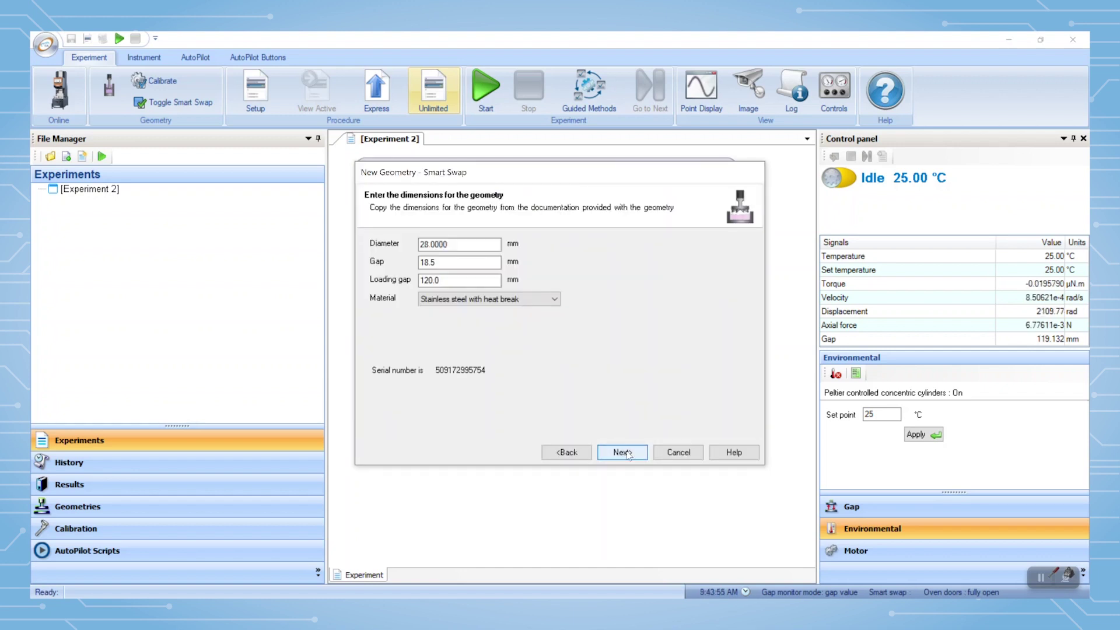
pyautogui.click(628, 455)
pyautogui.click(629, 455)
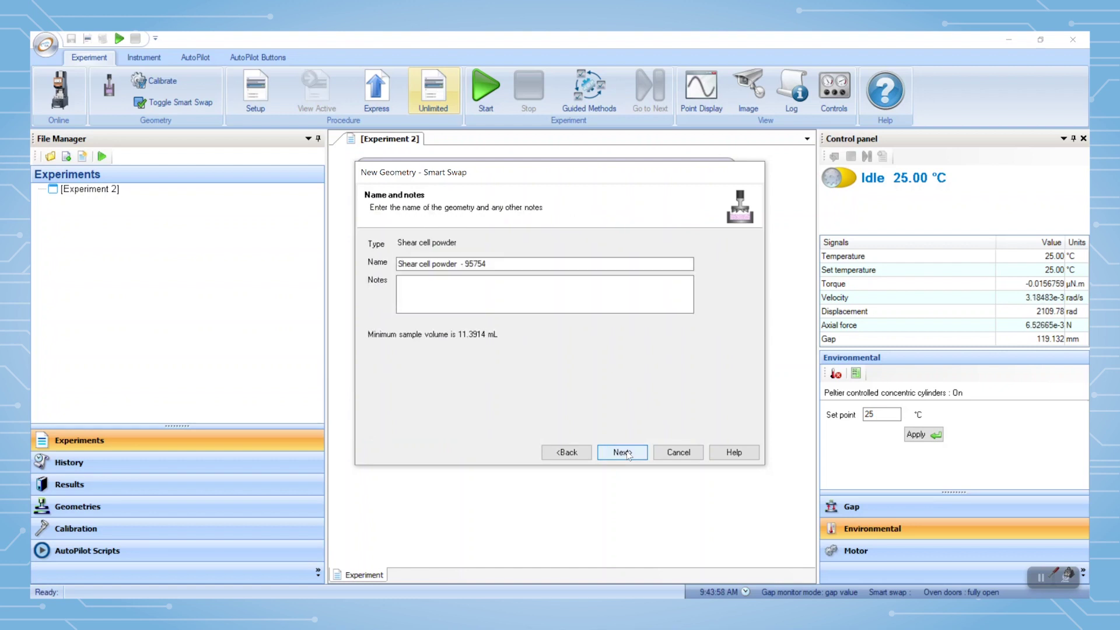
pyautogui.click(628, 455)
pyautogui.click(628, 455)
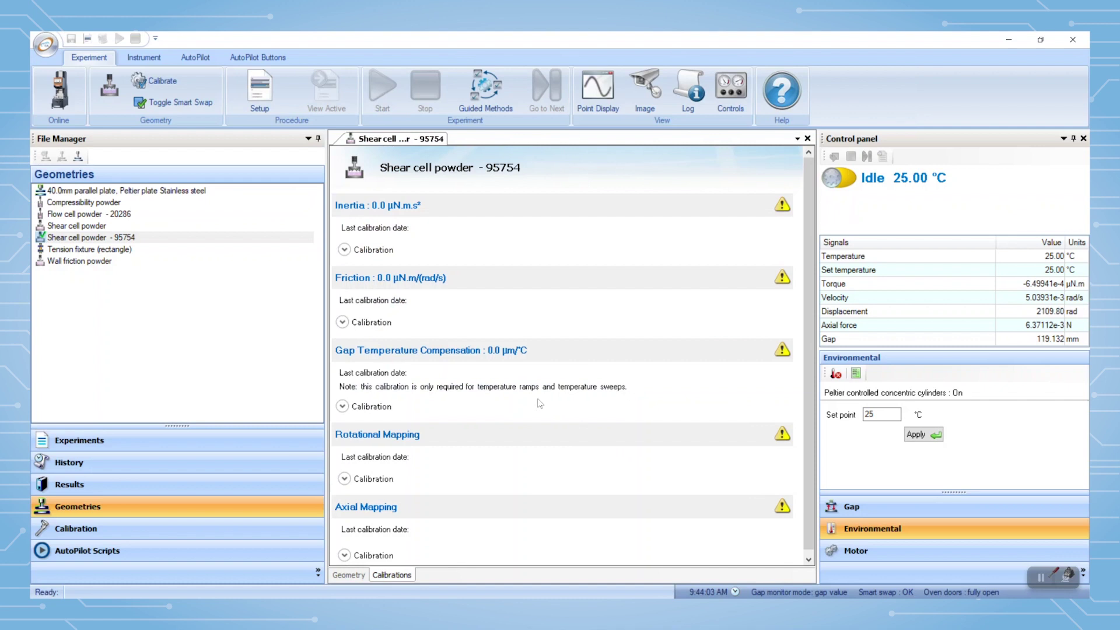
# Run the inertia and friction calibrations, keeping inertia 3.0832 and friction 0.287048.
pyautogui.click(344, 251)
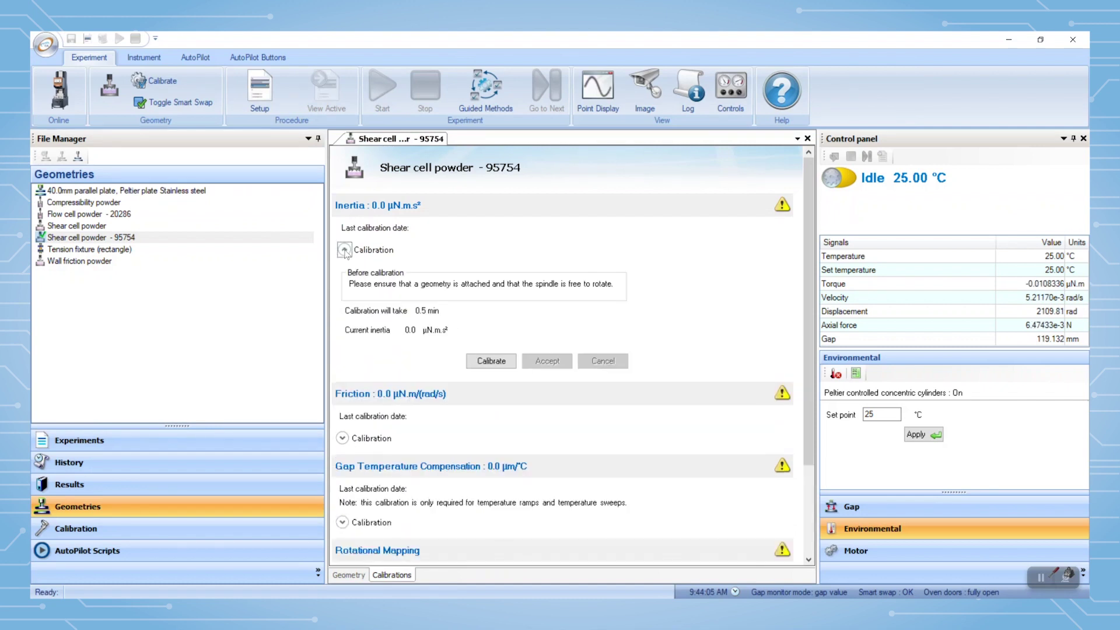
pyautogui.click(491, 361)
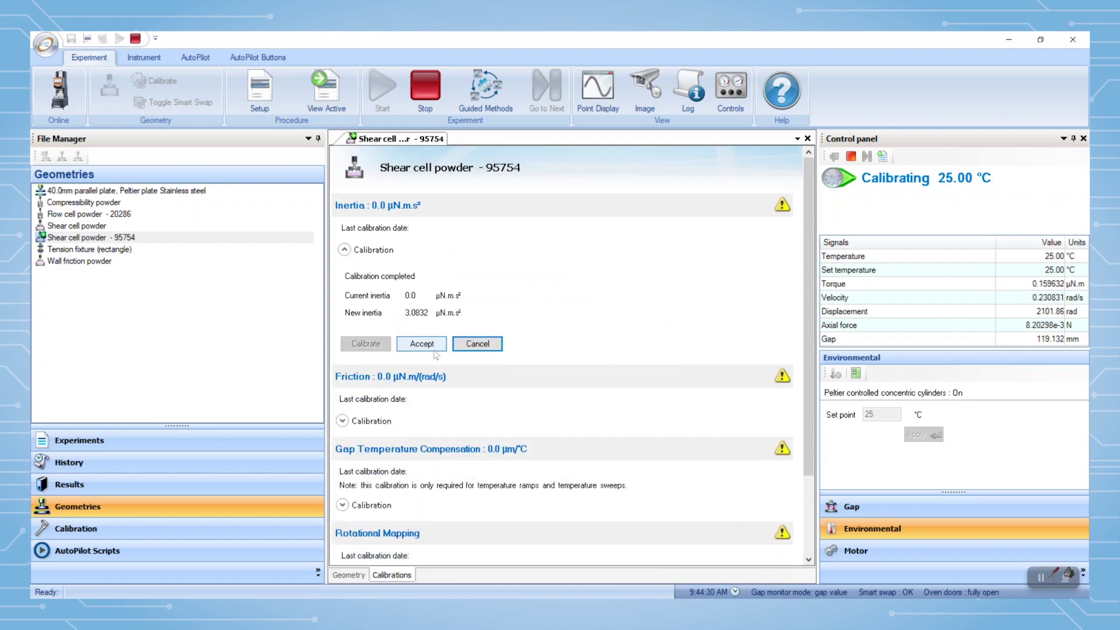
pyautogui.click(431, 347)
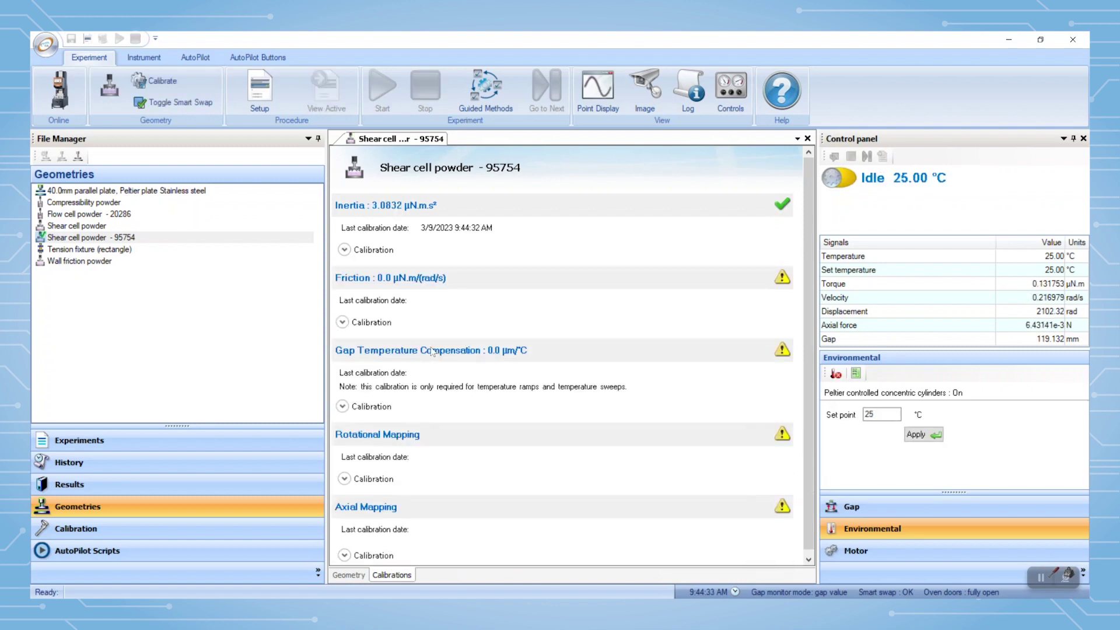
pyautogui.click(365, 319)
pyautogui.click(596, 416)
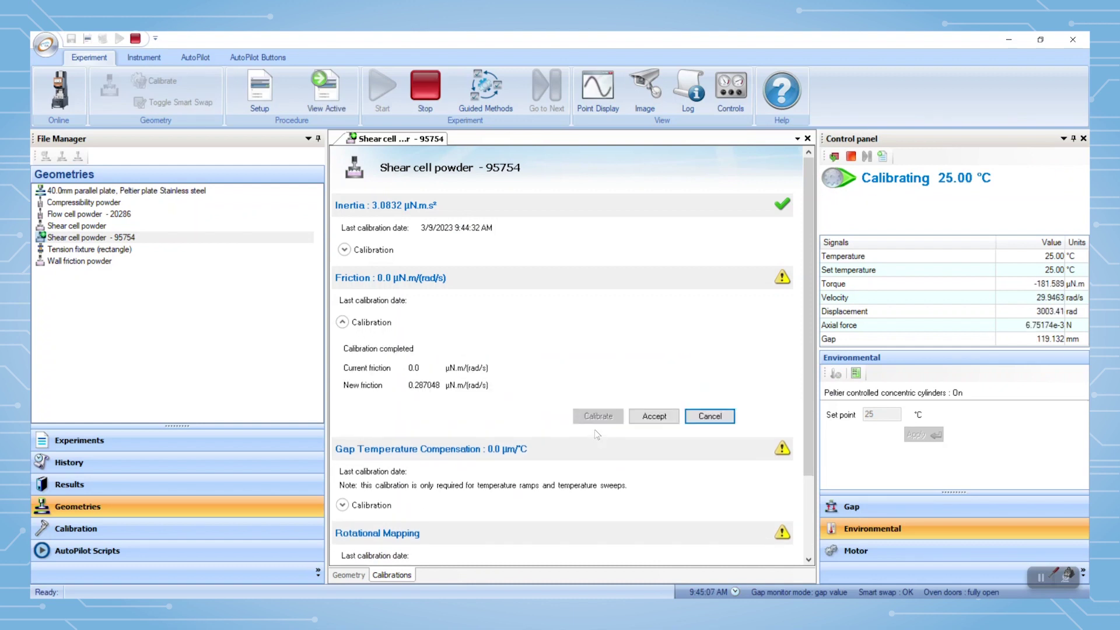
pyautogui.click(652, 420)
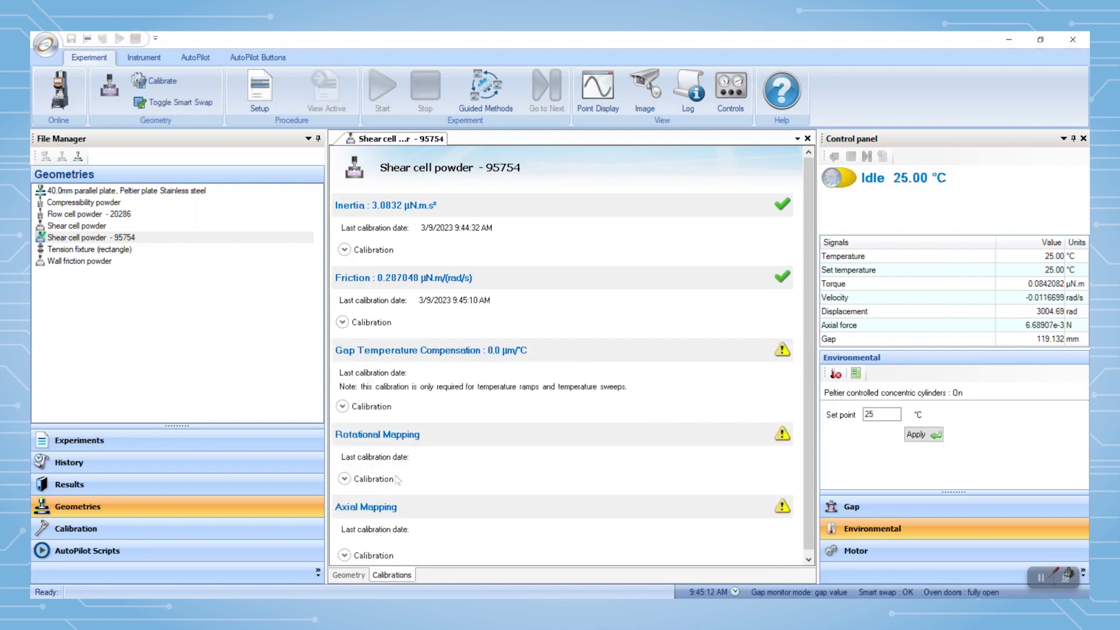
# Run the rotational and axial mapping calibrations, then zero the gap.
pyautogui.click(345, 479)
pyautogui.click(471, 548)
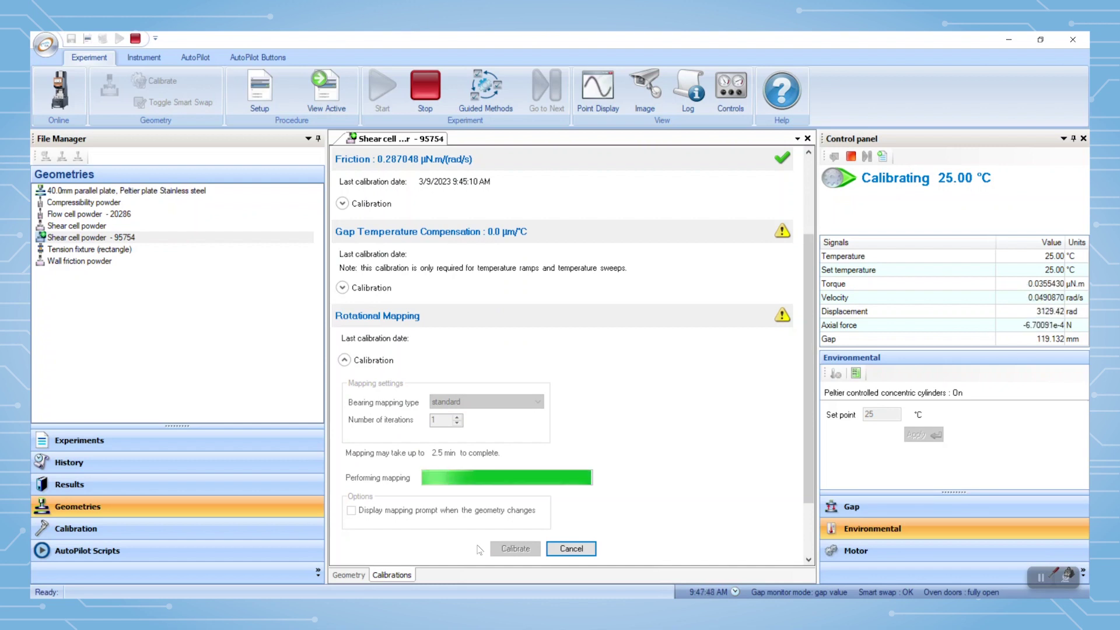
pyautogui.click(394, 552)
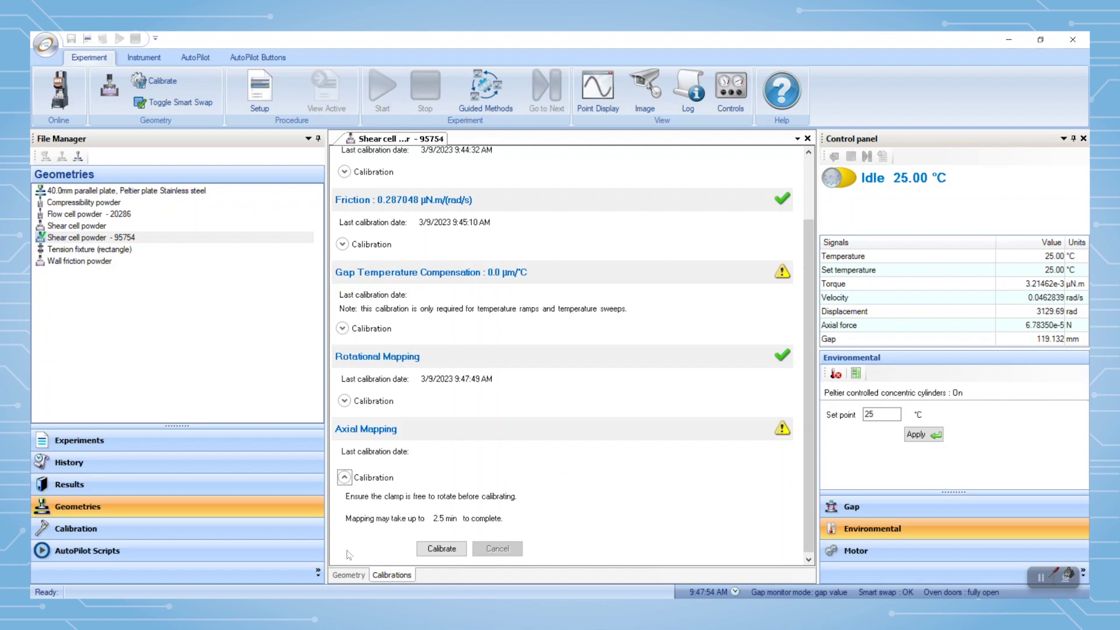
pyautogui.click(443, 548)
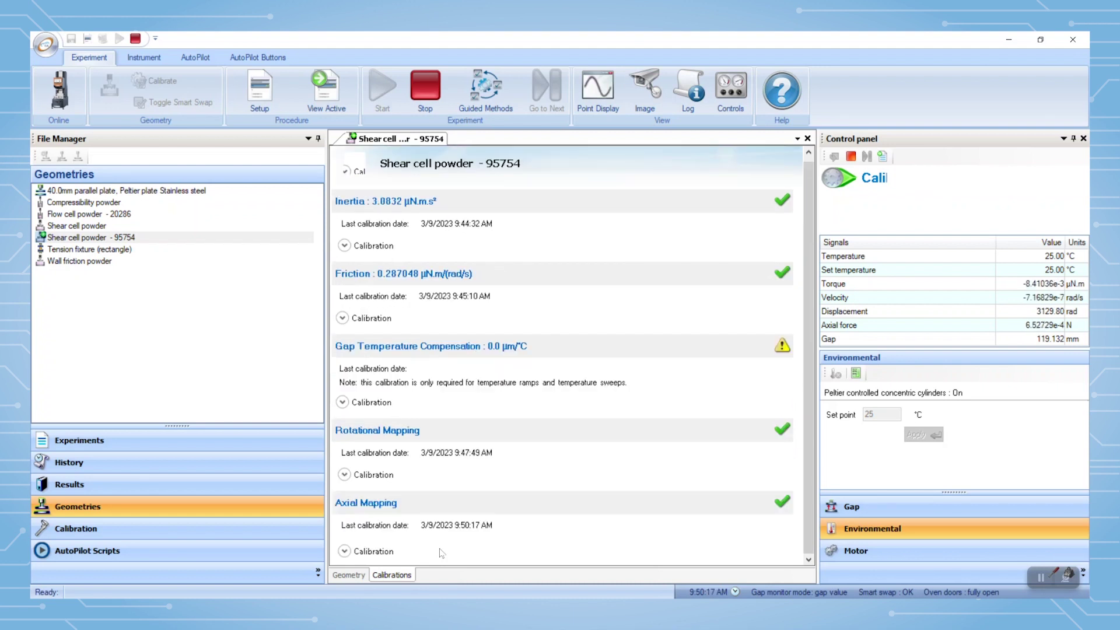
pyautogui.click(857, 507)
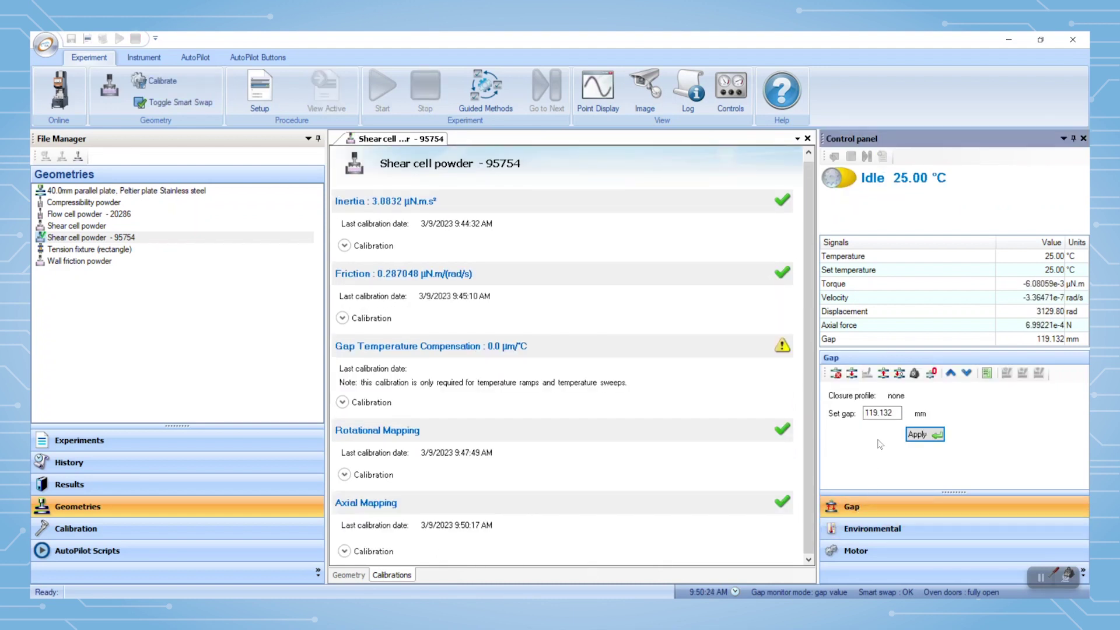
pyautogui.click(899, 374)
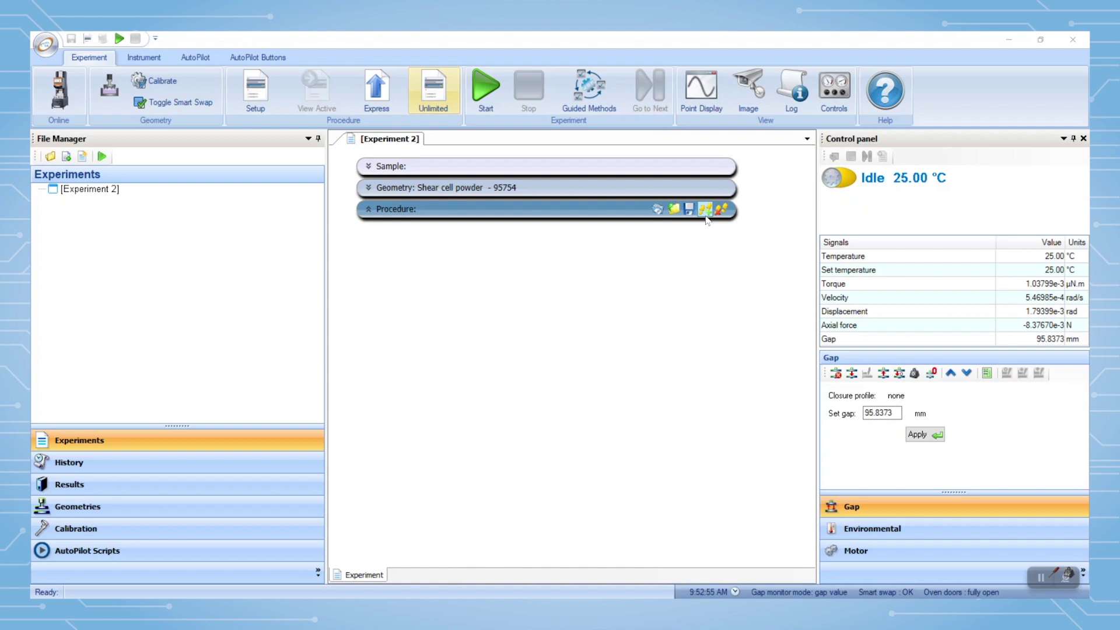
# Add procedure step 1 as a Powder Consolidation test.
pyautogui.click(705, 210)
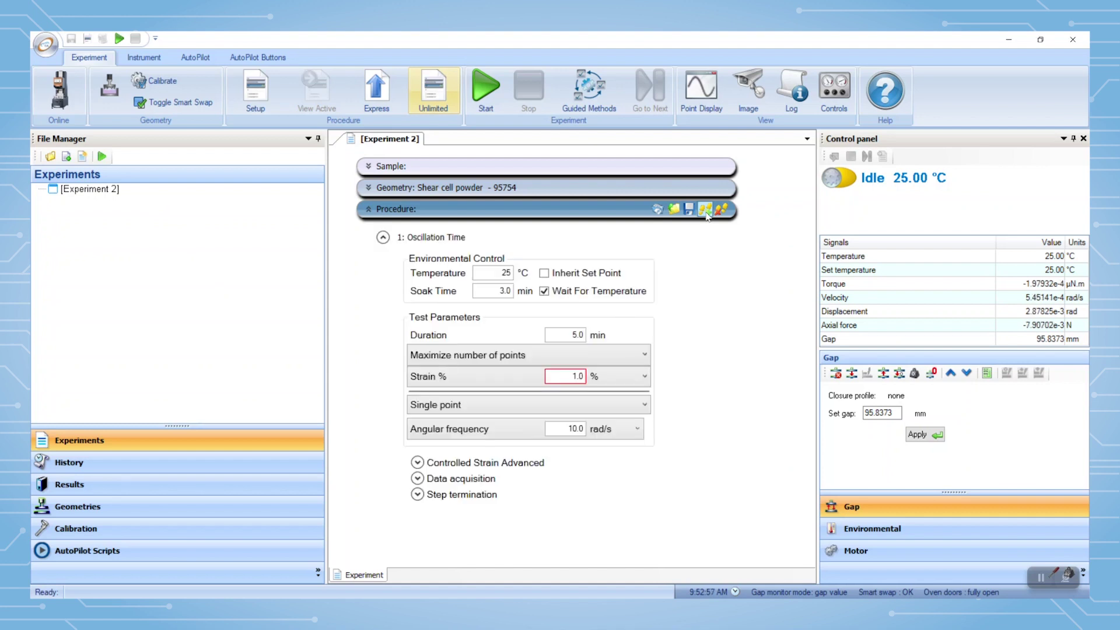
pyautogui.click(429, 235)
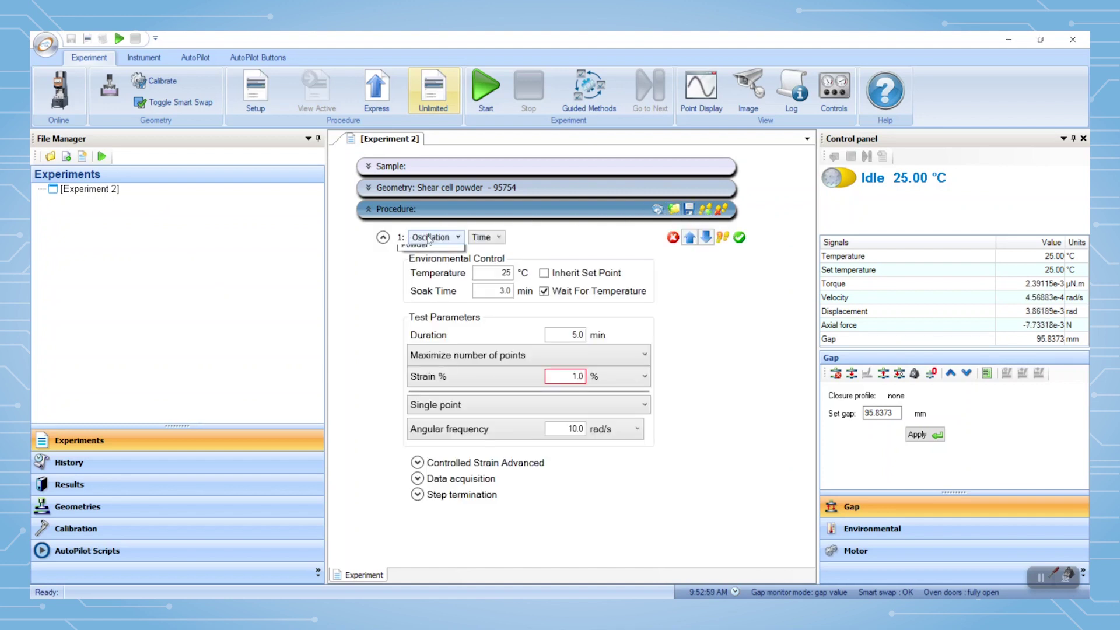
pyautogui.click(431, 237)
pyautogui.click(450, 329)
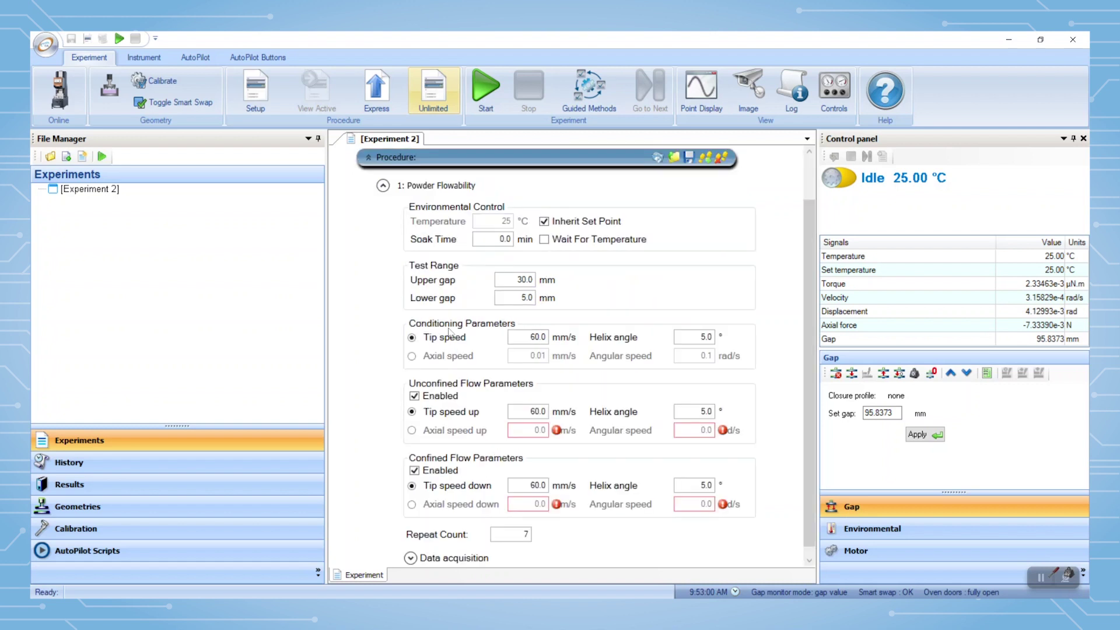
pyautogui.click(472, 189)
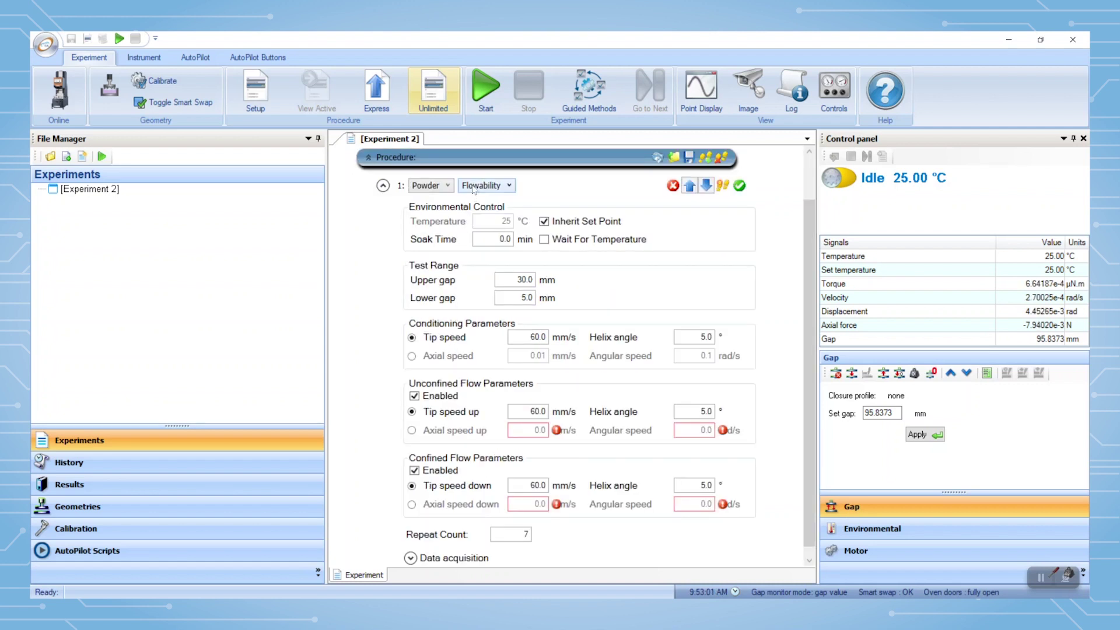
pyautogui.click(473, 187)
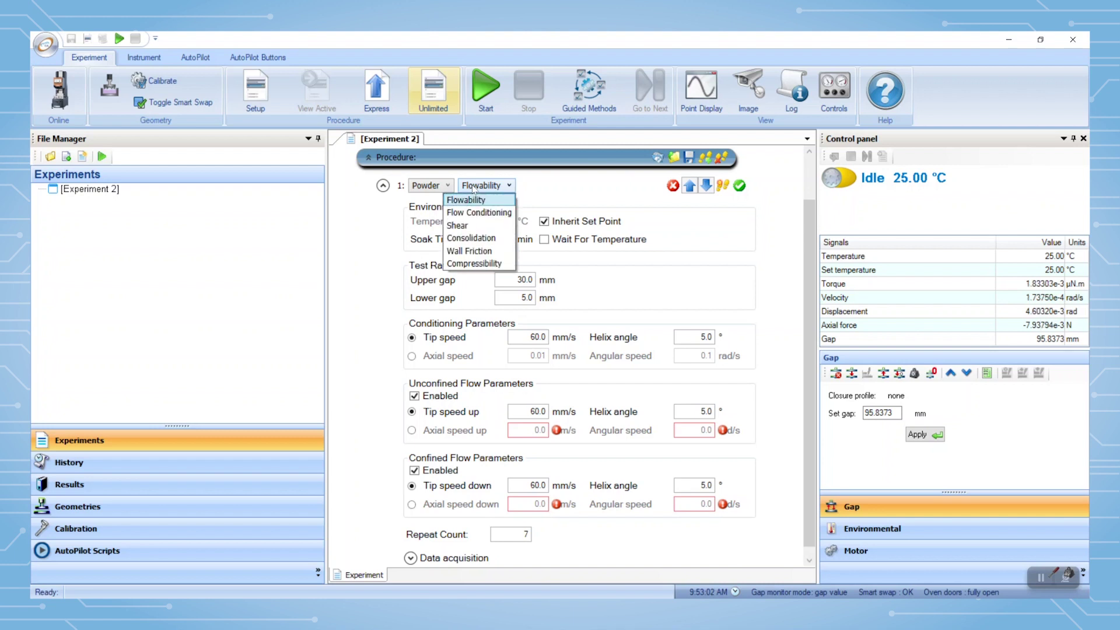
pyautogui.click(486, 239)
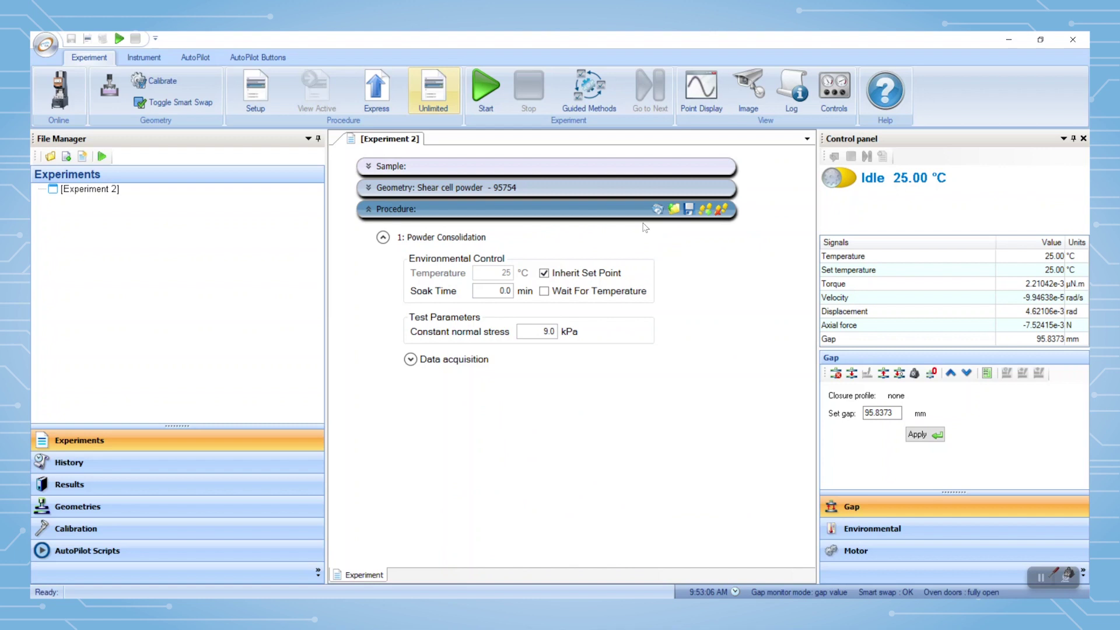
# Add step 2 as a Powder Shear test.
pyautogui.click(706, 208)
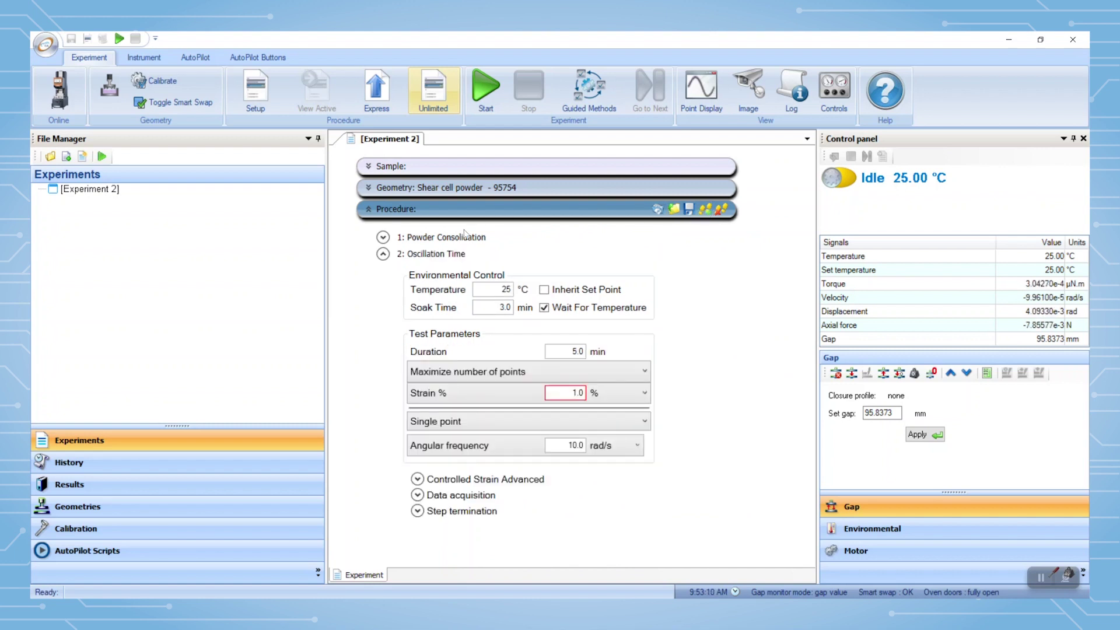
pyautogui.click(439, 255)
pyautogui.click(440, 347)
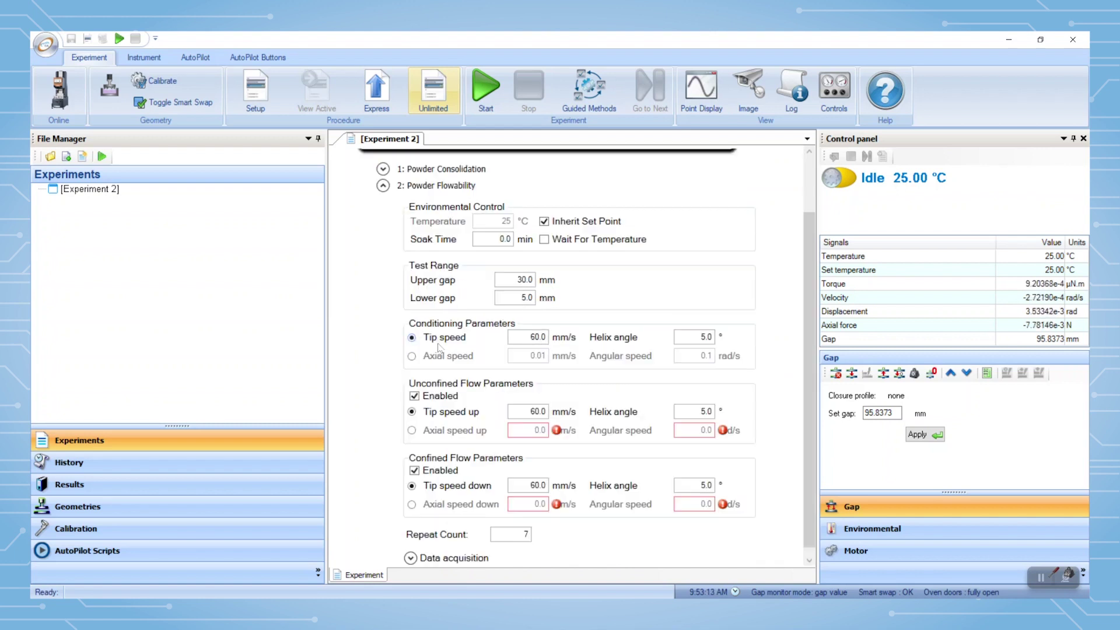
pyautogui.click(483, 185)
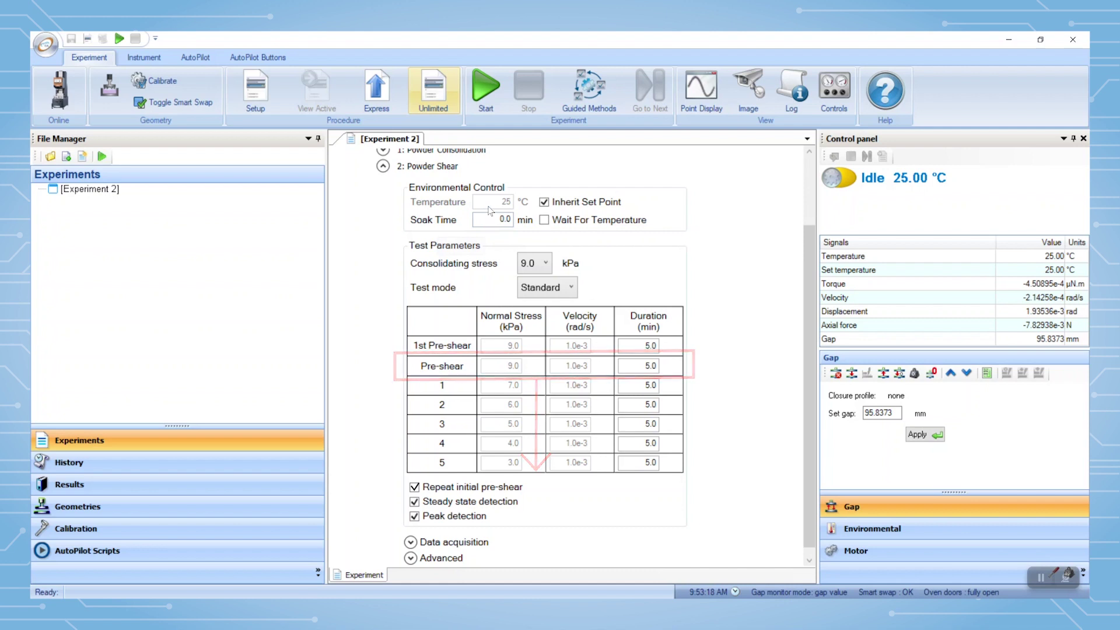
# Give shear step 3 35 °C and a 30 min soak, then duplicate it at 6.0 kPa consolidating stress.
pyautogui.moveTo(578, 178)
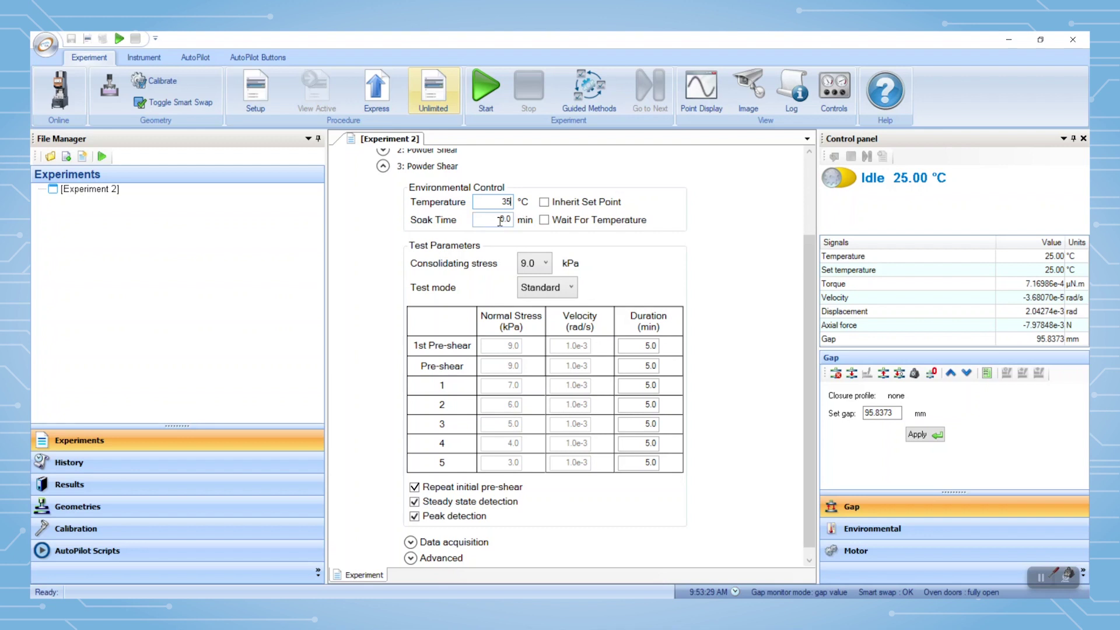
pyautogui.click(510, 222)
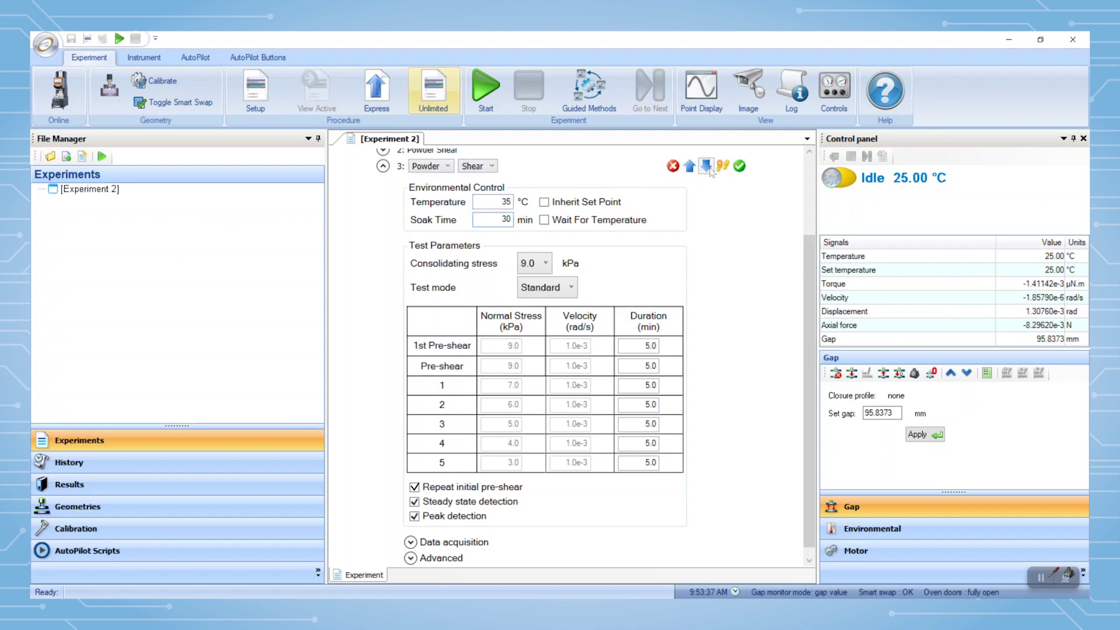
pyautogui.click(719, 167)
pyautogui.click(547, 264)
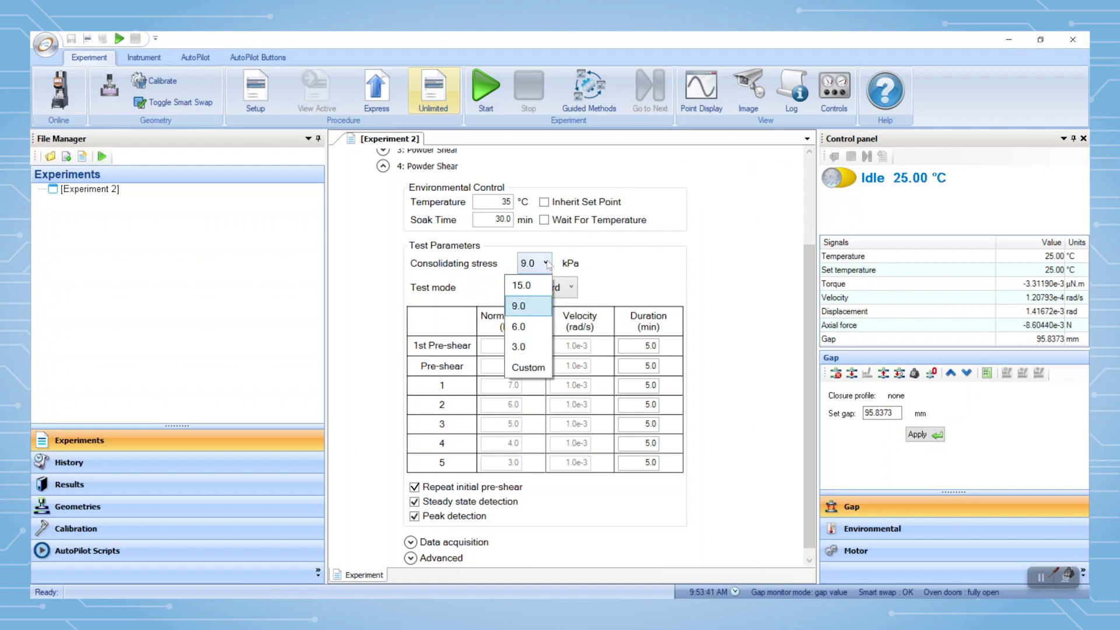
pyautogui.click(528, 328)
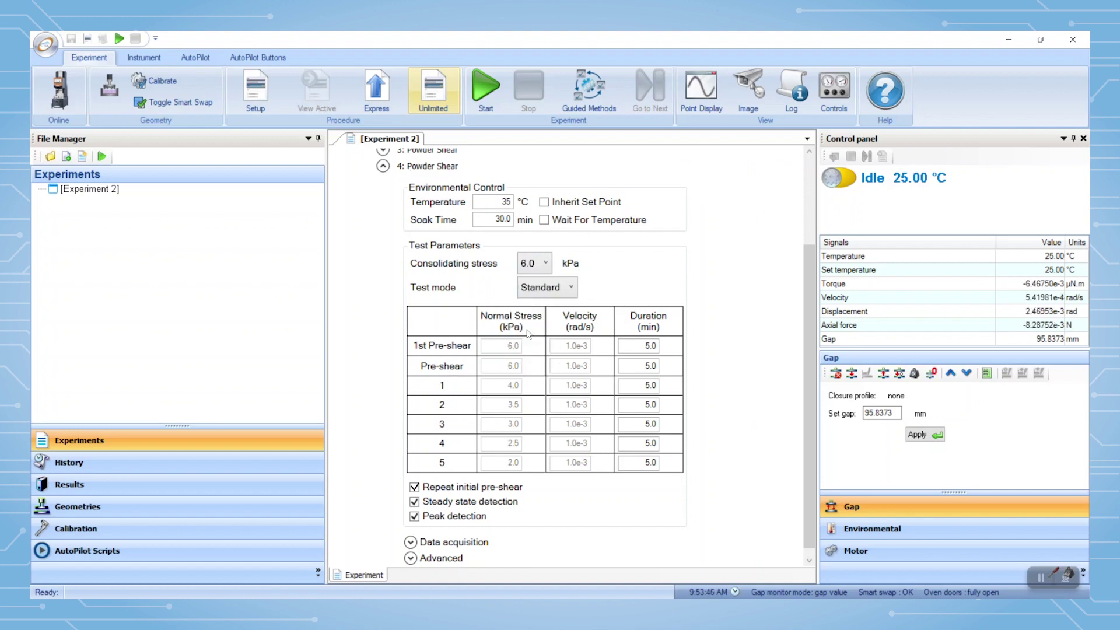